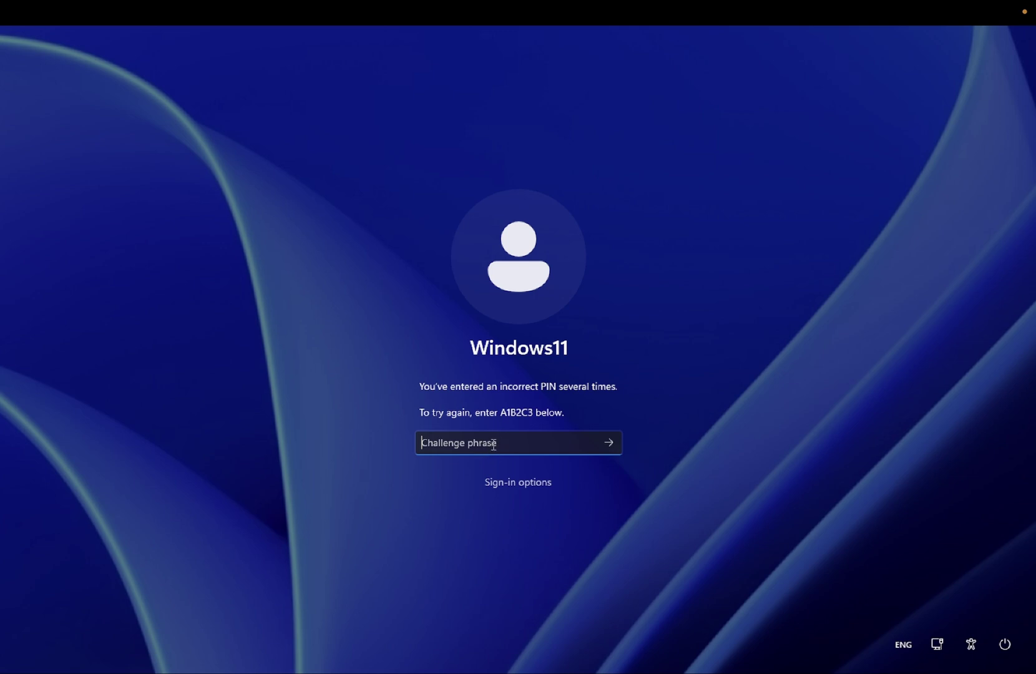
Enter the challenge phrase A1B2C3 from Sign-in options to restore the PIN prompt.
click(518, 485)
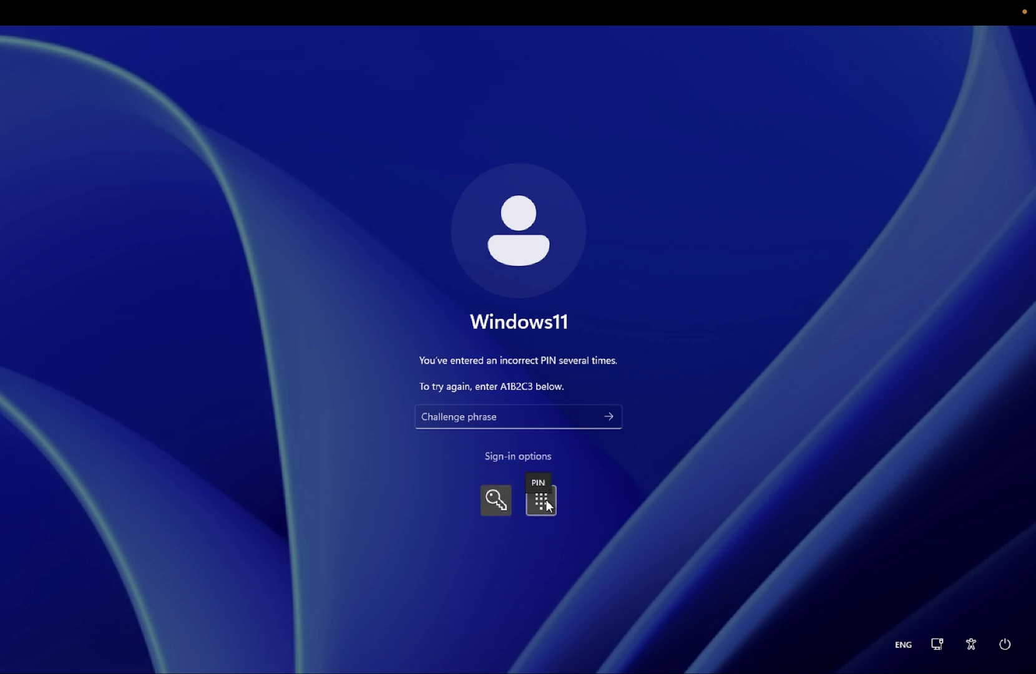
click(502, 419)
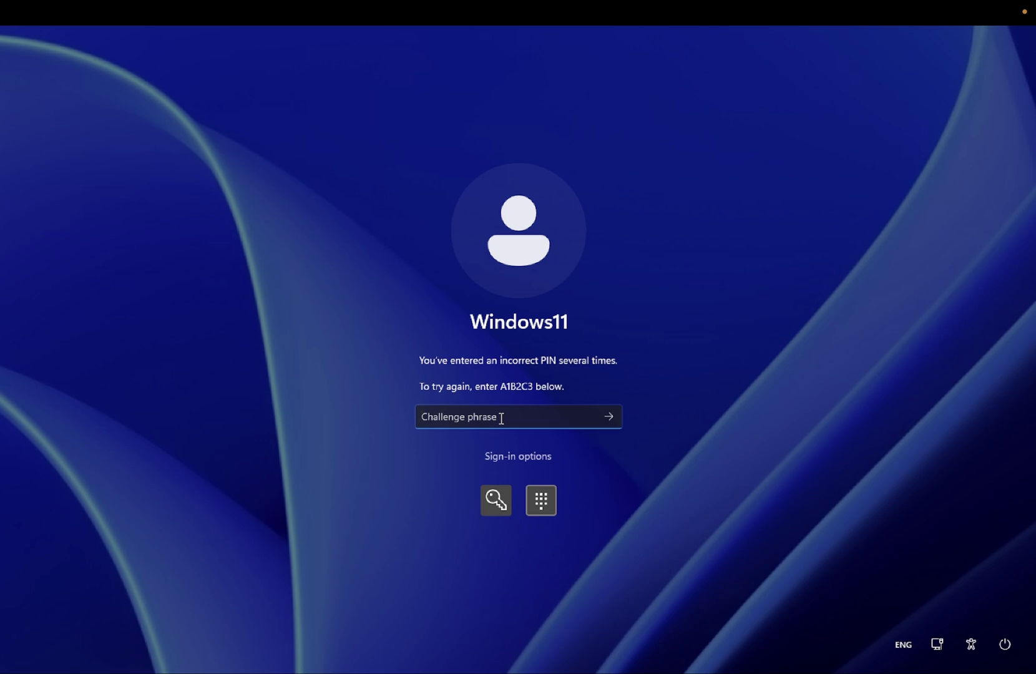
text(A)
text(1B)
text(2)
text(C3)
key(Return)
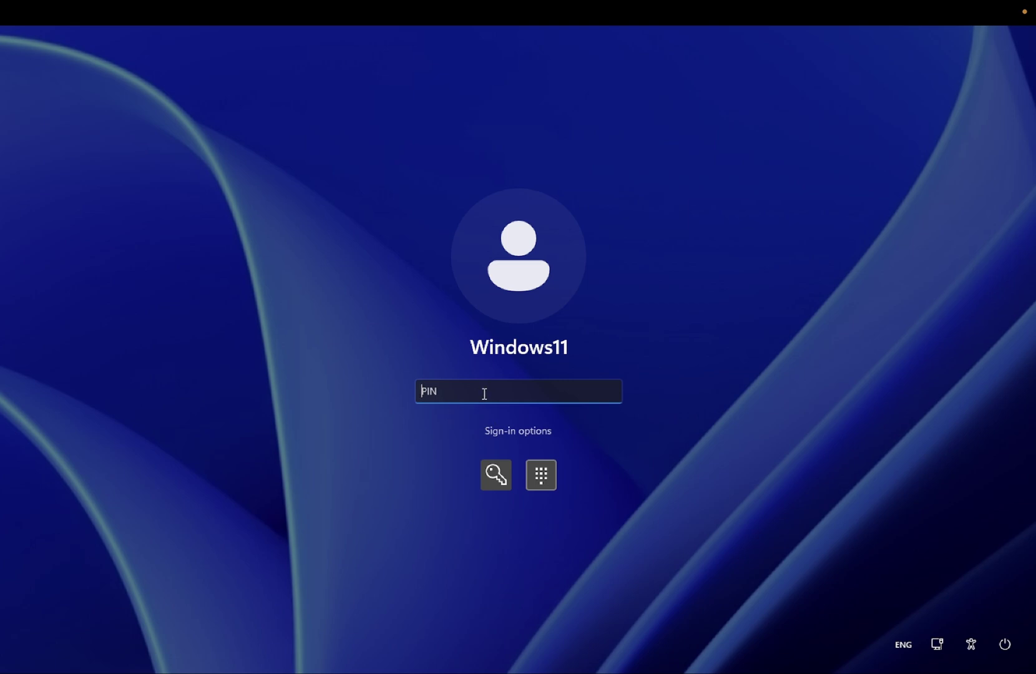
Submit a PIN attempt, which is rejected as incorrect.
key(Return)
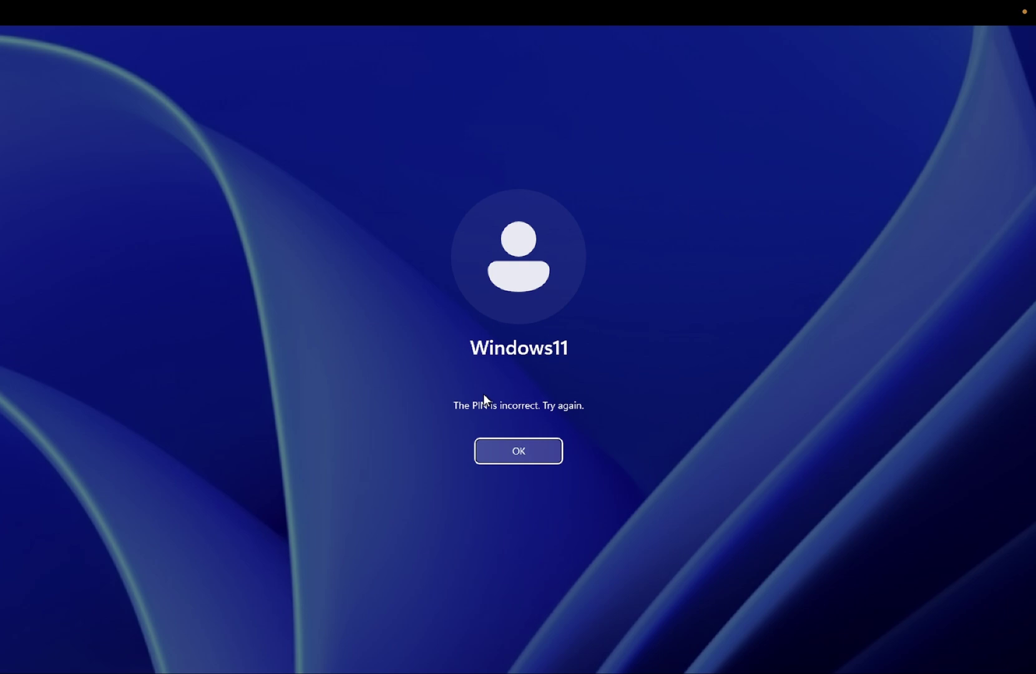
Dismiss the PIN notice and sign in with the account password to reach Welcome.
click(513, 450)
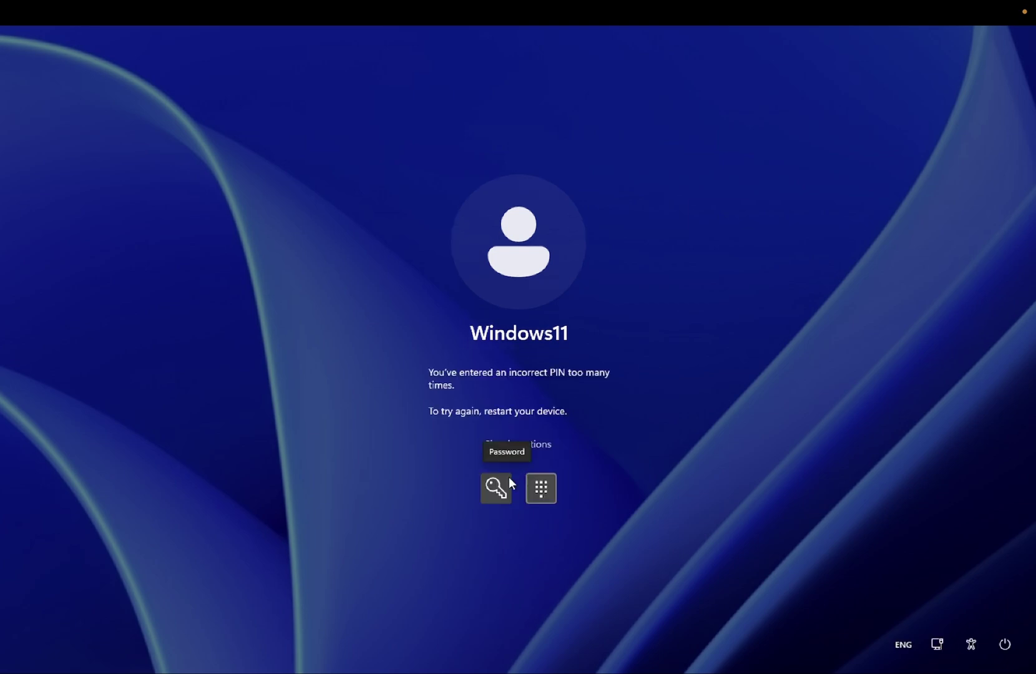
click(498, 492)
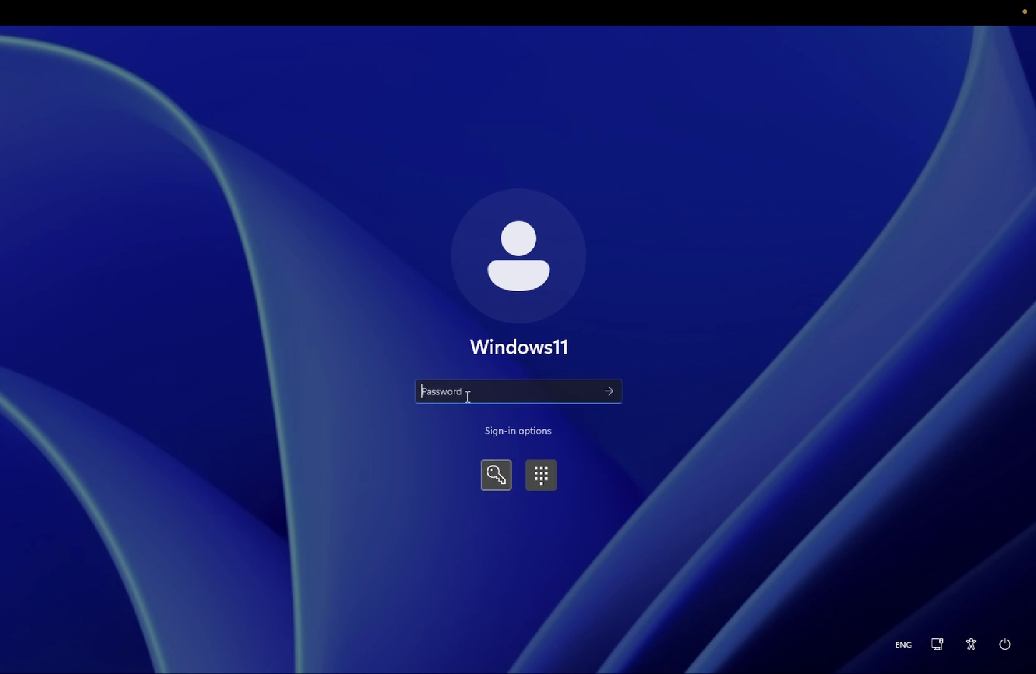
text(••)
text(•••••••)
key(Return)
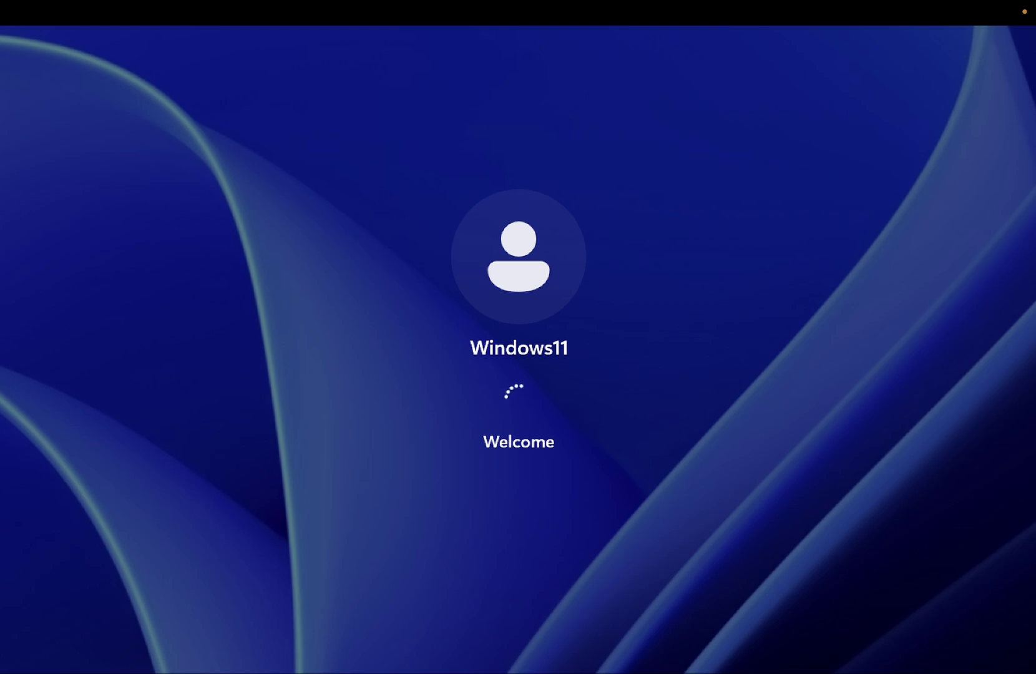